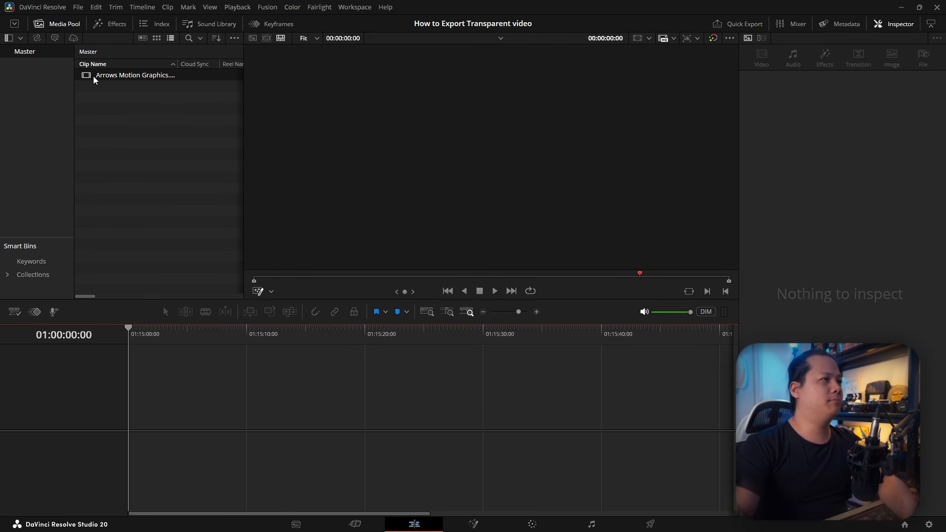
# Create a new timeline from the Arrows Motion Graphics.mp4 clip, keeping the default timeline options
pyautogui.rightClick(139, 76)
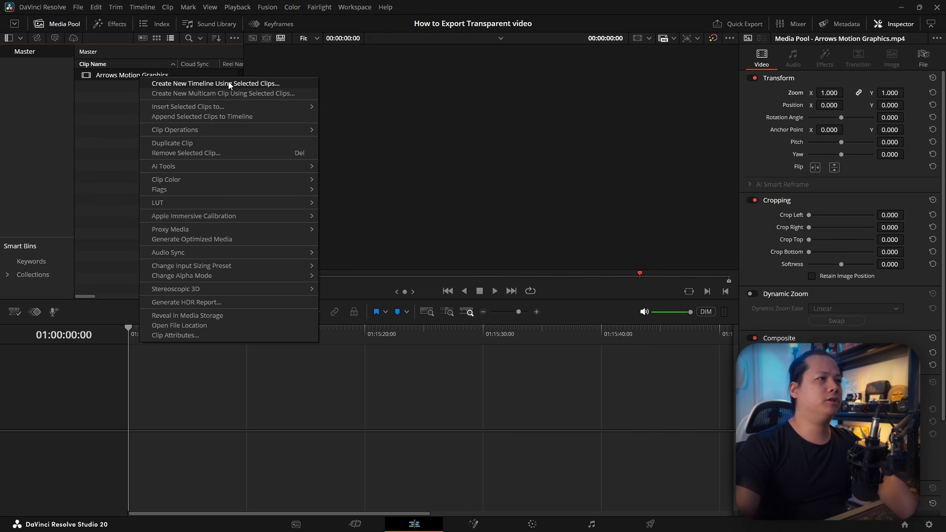
pyautogui.click(229, 84)
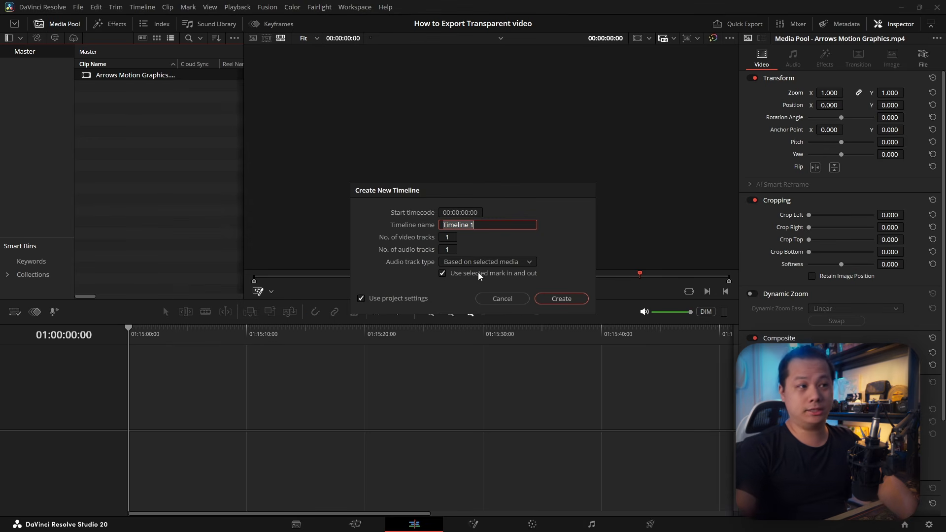
pyautogui.press('Return')
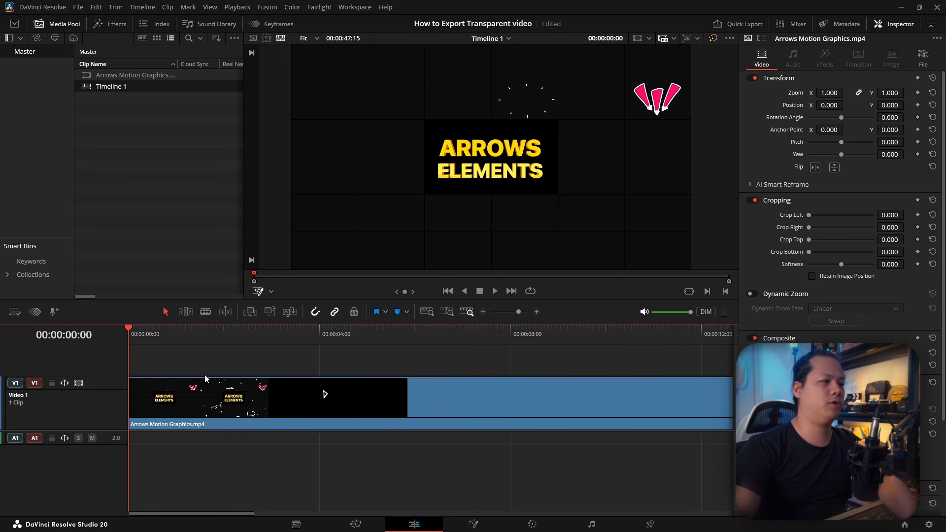
# Split the clip at 00:00:01:27 and ripple-delete the opening title segment before the cut
pyautogui.scroll(-3, 205, 378)
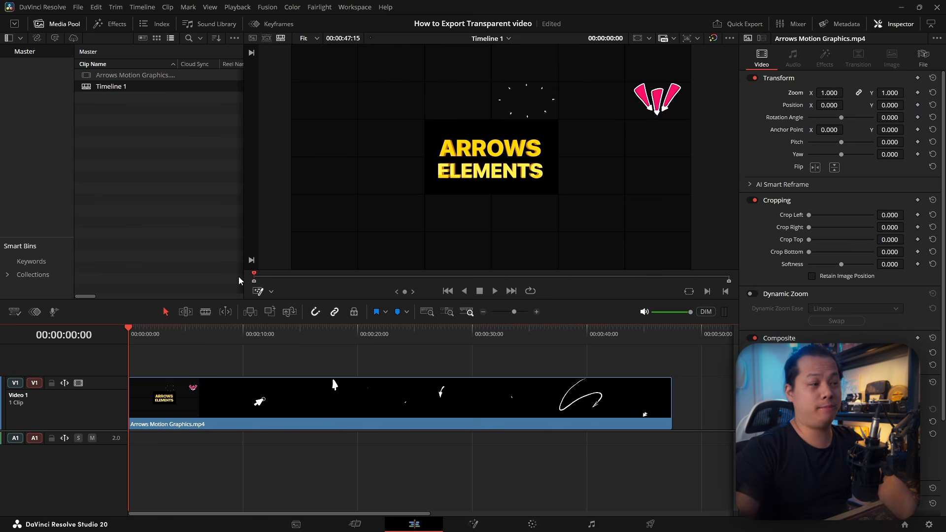
pyautogui.scroll(4, 244, 360)
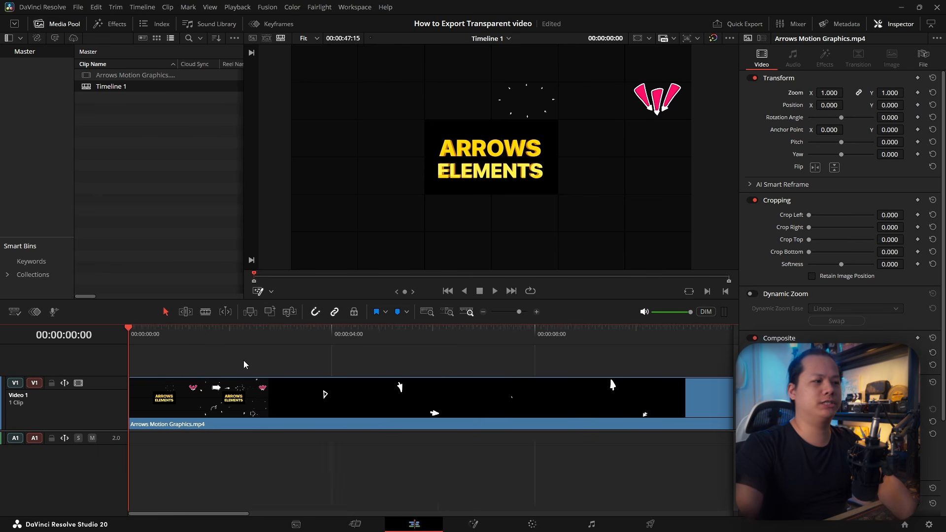
pyautogui.moveTo(175, 338); pyautogui.dragTo(283, 337)
pyautogui.click(278, 334)
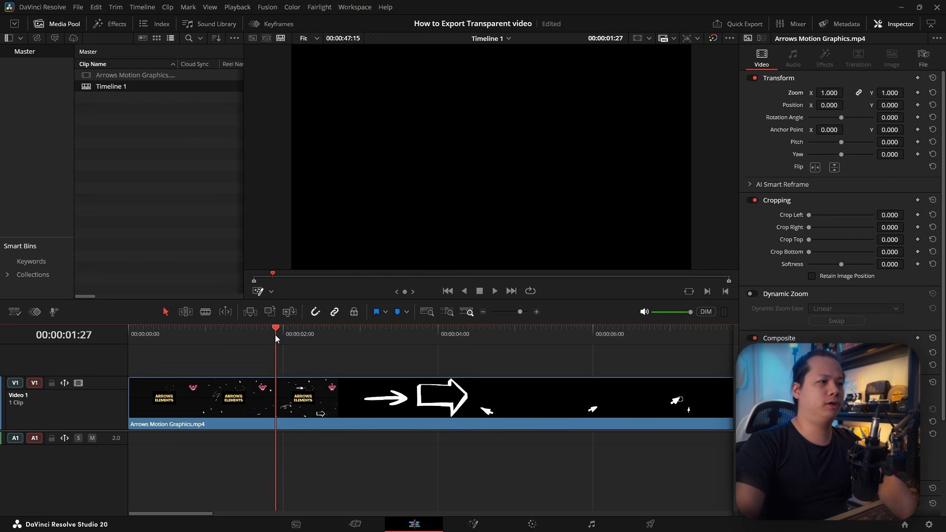
pyautogui.hotkey('ctrl', 'b')
pyautogui.click(207, 390)
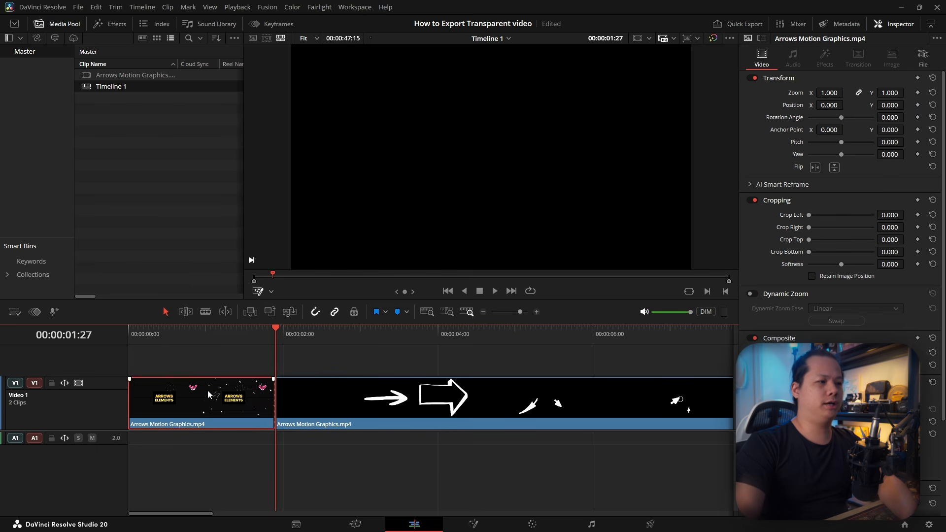
pyautogui.press('Delete')
pyautogui.hotkey('shift', 'z')
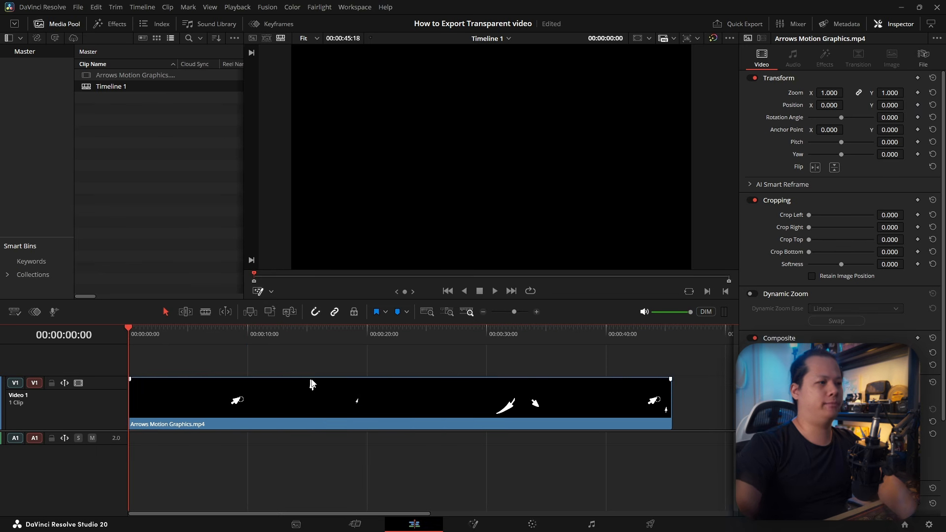
# Open the clip in Fusion and insert the plain Luma Keyer (not LKy) between MediaIn1 and MediaOut1
pyautogui.click(474, 523)
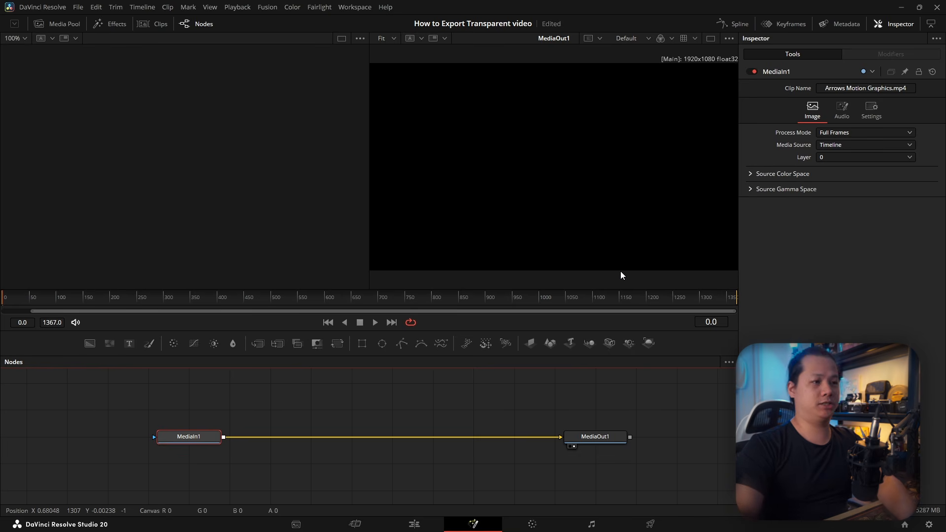
pyautogui.hotkey('shift', 'space')
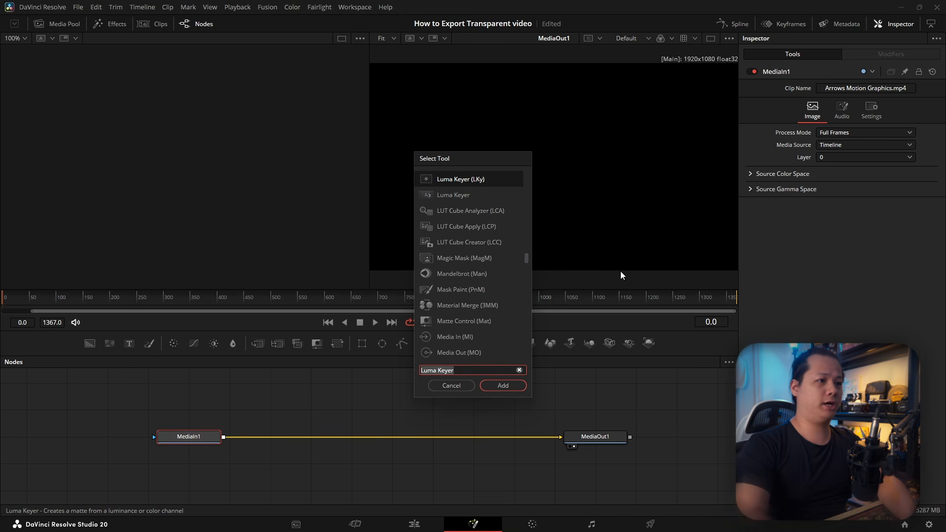
pyautogui.write('luma')
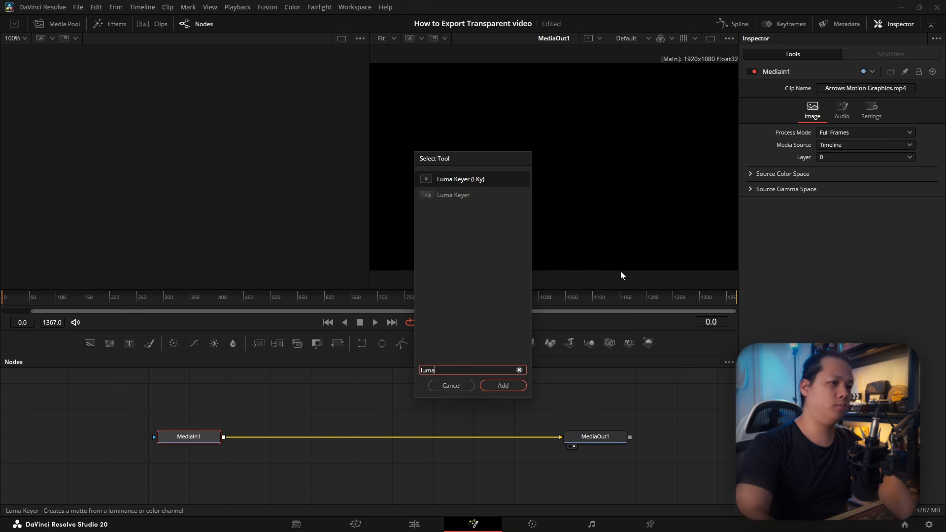
pyautogui.click(454, 196)
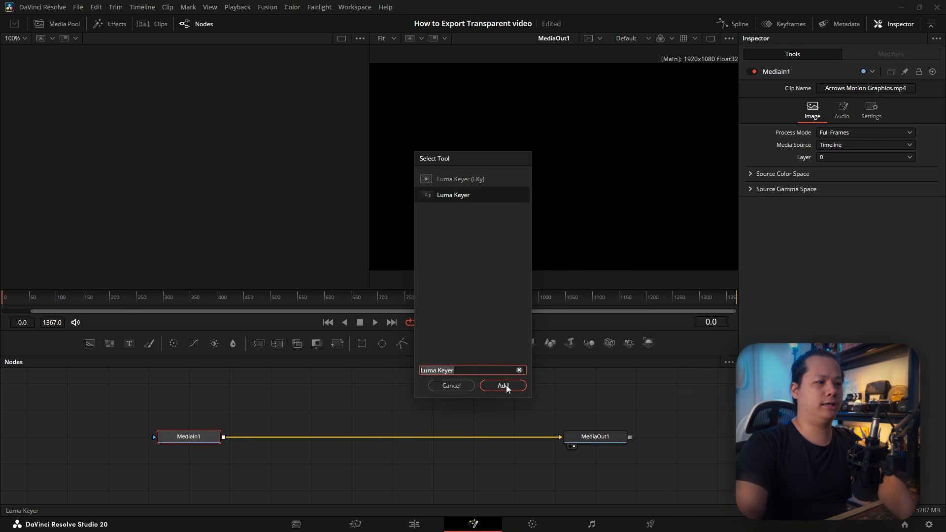
pyautogui.click(507, 386)
pyautogui.moveTo(297, 428); pyautogui.dragTo(375, 405)
# Go to frame 353, where the arrow is visible, and key out the black background by sampling it
pyautogui.moveTo(30, 301); pyautogui.dragTo(111, 303)
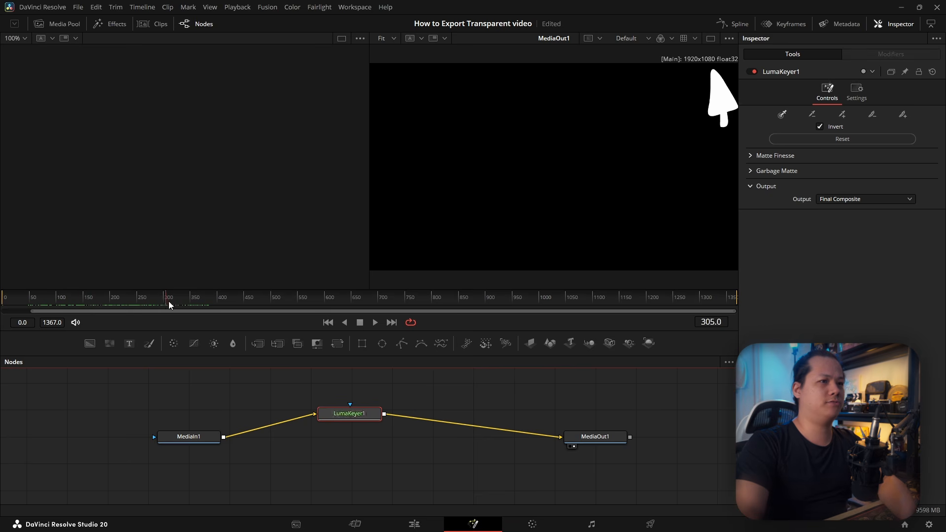
pyautogui.moveTo(168, 304); pyautogui.dragTo(186, 306)
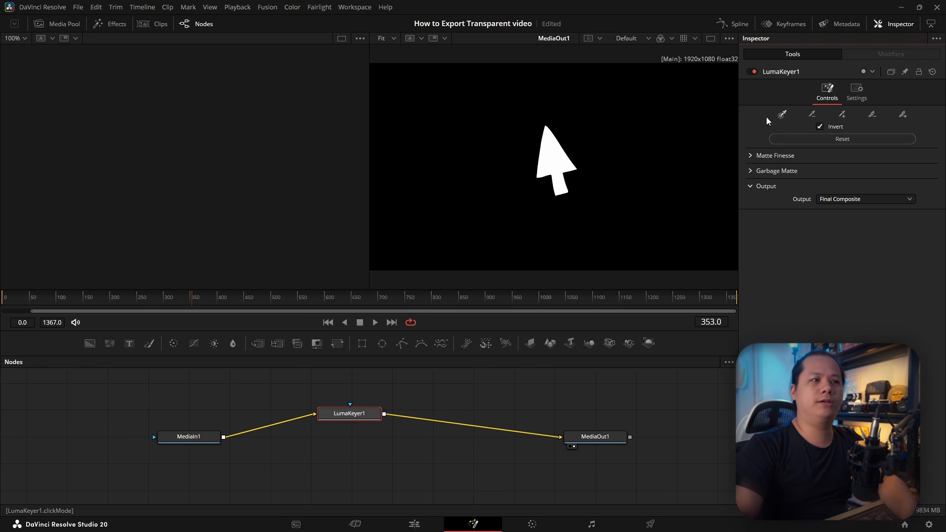
pyautogui.click(429, 220)
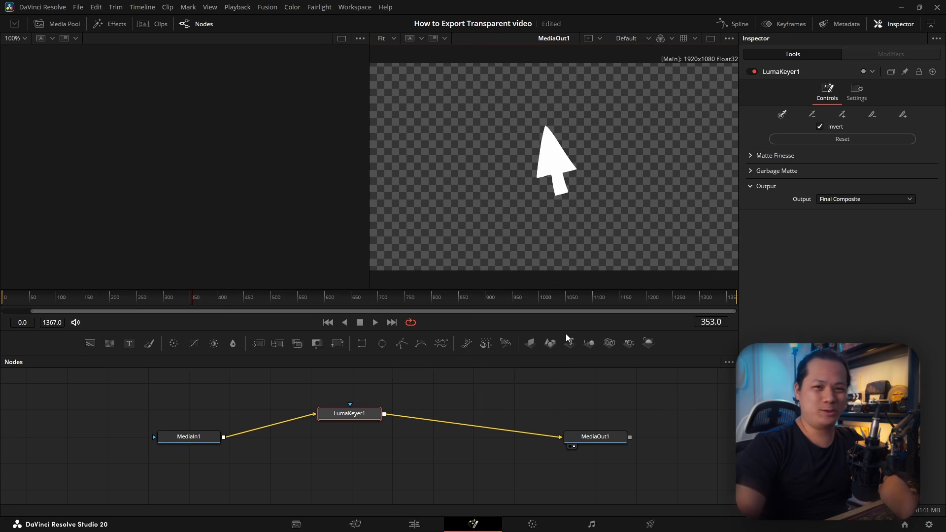
# Return to the Edit page, play the keyed clip from the start and split it at 00:00:01:07, after the first arrow
pyautogui.click(414, 524)
pyautogui.click(235, 340)
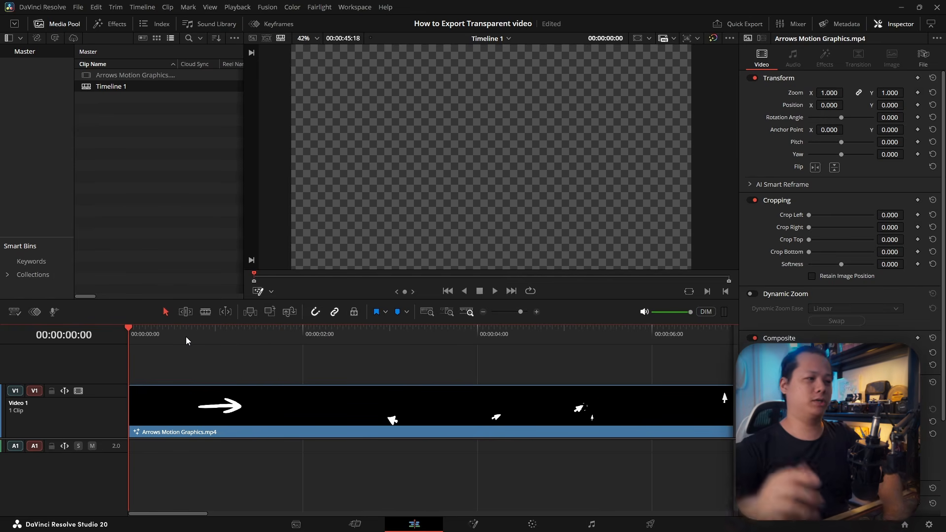
pyautogui.scroll(2, 138, 338)
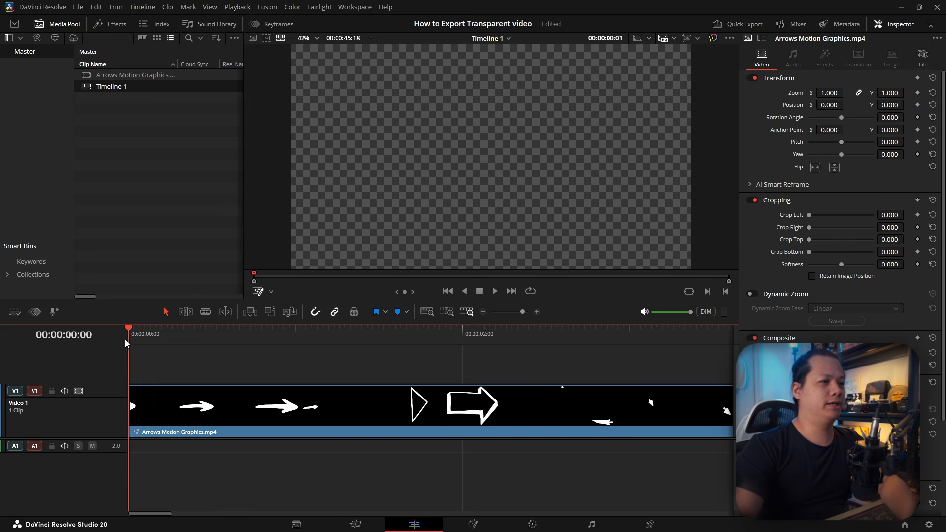
pyautogui.press('space')
pyautogui.press('space')
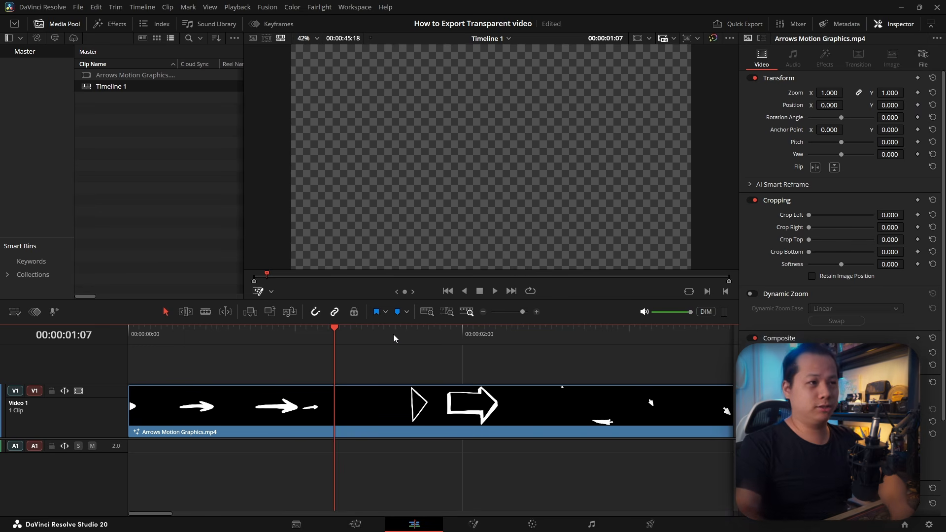
pyautogui.hotkey('ctrl', 'b')
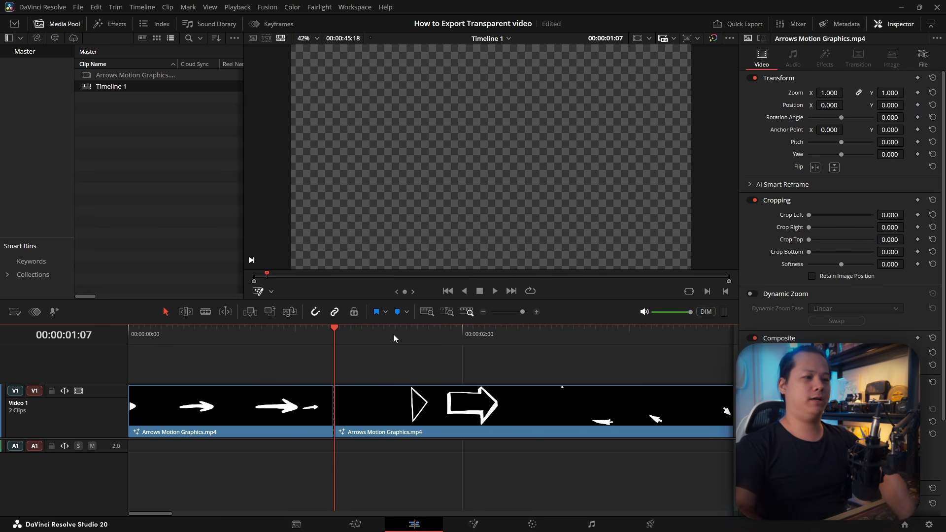
# Play through the rest of the clip and split it at each gap between arrow animations, ending with 22 clips
pyautogui.press('space')
pyautogui.hotkey('ctrl', 'b')
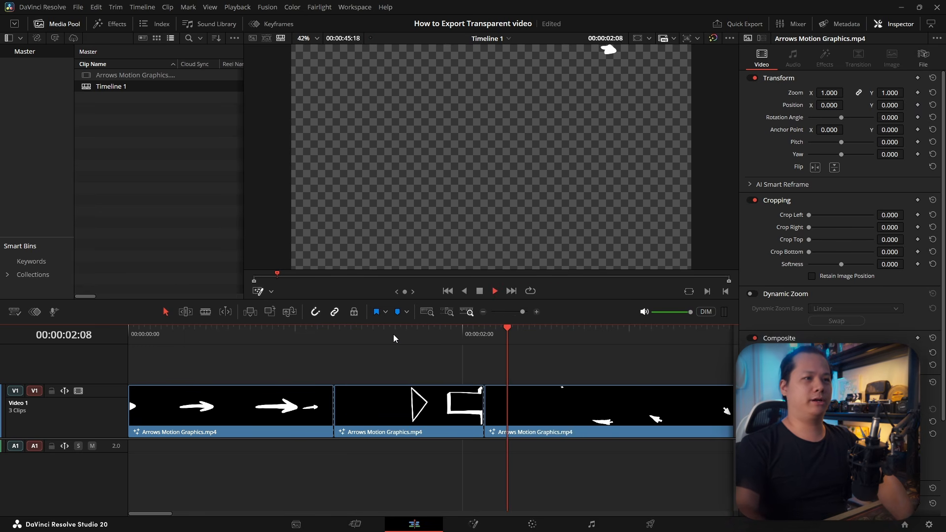
pyautogui.press('space')
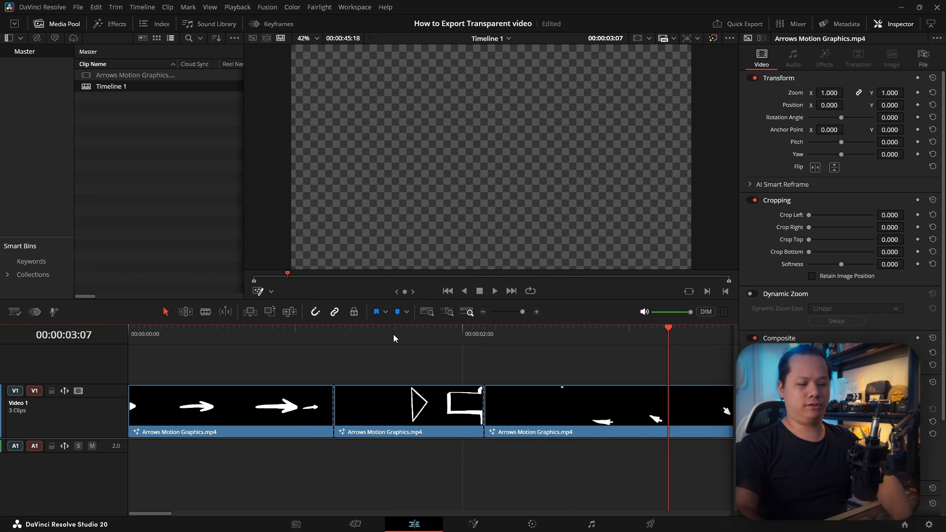
pyautogui.press('space')
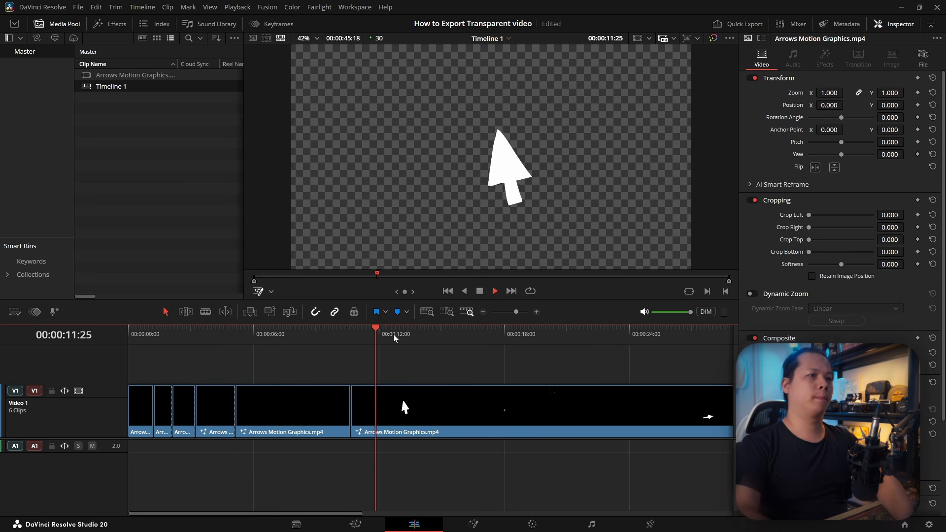
pyautogui.hotkey('ctrl', 'b')
pyautogui.hotkey('ctrl', 'b')
pyautogui.hotkey('ctrl', 'b')
pyautogui.hotkey('ctrl', 'b')
pyautogui.hotkey('ctrl', 'b')
pyautogui.hotkey('ctrl', 'b')
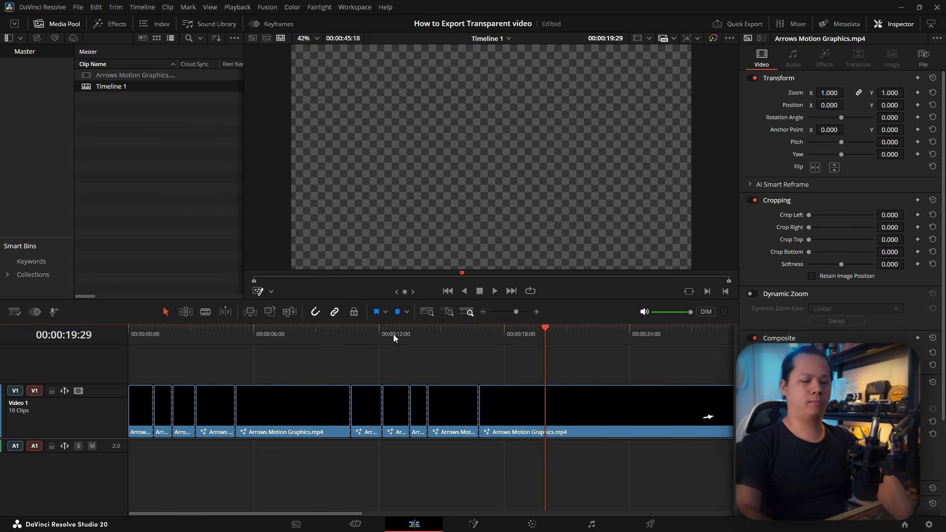
pyautogui.hotkey('ctrl', 'b')
pyautogui.hotkey('ctrl', 'b')
pyautogui.hotkey('ctrl', 'b')
pyautogui.hotkey('ctrl', 'b')
pyautogui.hotkey('ctrl', 'b')
pyautogui.hotkey('ctrl', 'b')
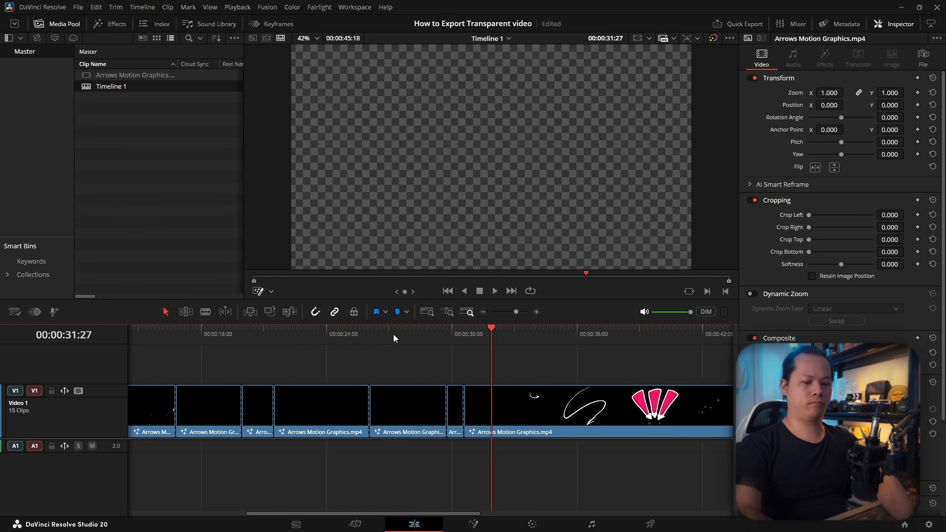
pyautogui.hotkey('ctrl', 'b')
pyautogui.hotkey('ctrl', 'b')
pyautogui.hotkey('ctrl', 'b')
pyautogui.hotkey('ctrl', 'b')
pyautogui.press('space')
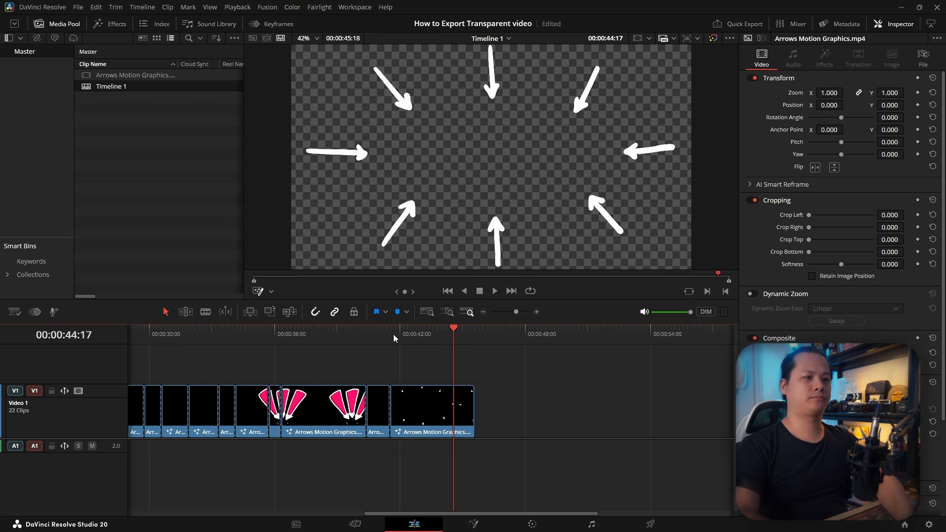
pyautogui.hotkey('shift', 'z')
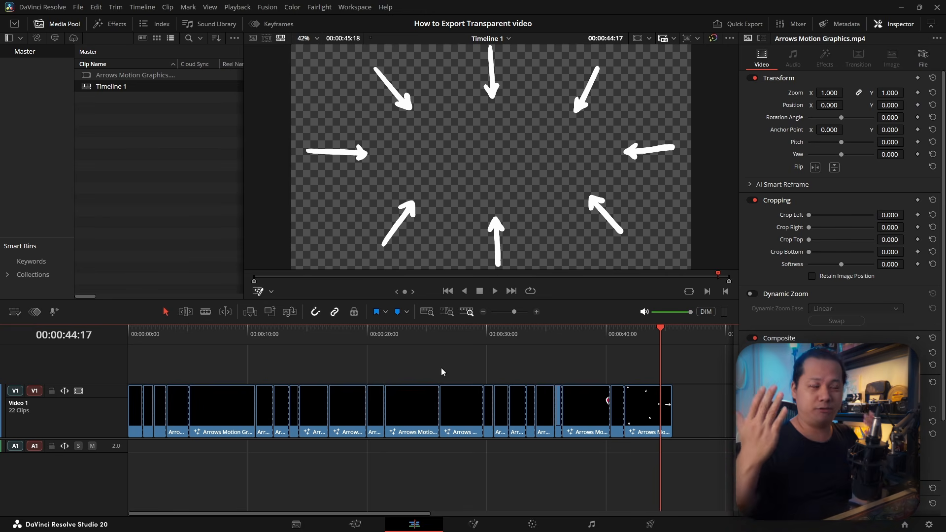
# Set the viewer background to Alert Red and scrub back to 00:00:27:09 to check the transparency
pyautogui.click(14, 311)
pyautogui.moveTo(70, 173)
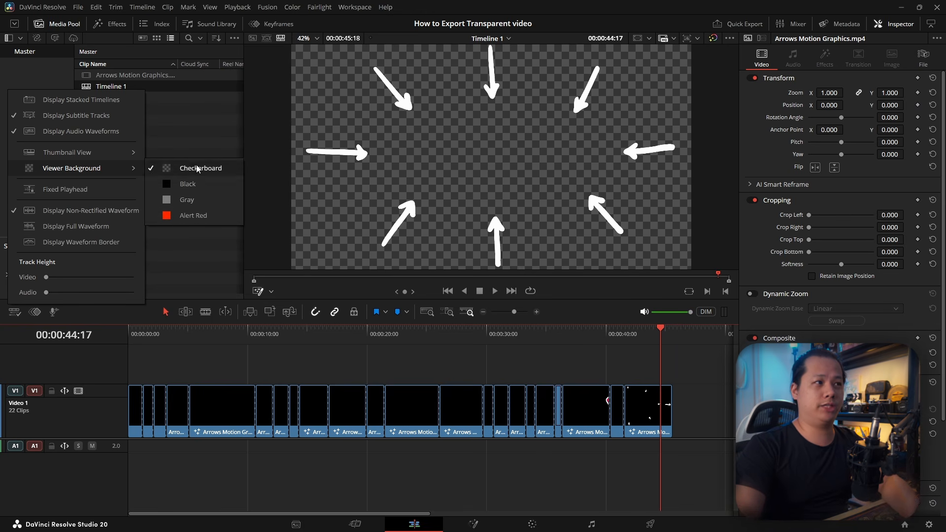
pyautogui.click(193, 215)
pyautogui.moveTo(648, 337); pyautogui.dragTo(454, 329)
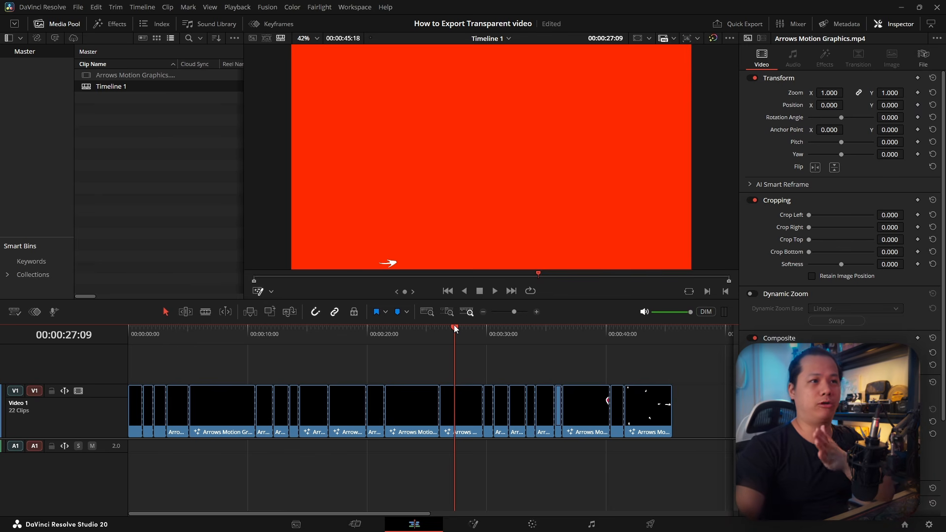
# Set the viewer background back to Checkerboard and scrub to the curved arrow at 00:00:32:26
pyautogui.click(16, 315)
pyautogui.click(196, 174)
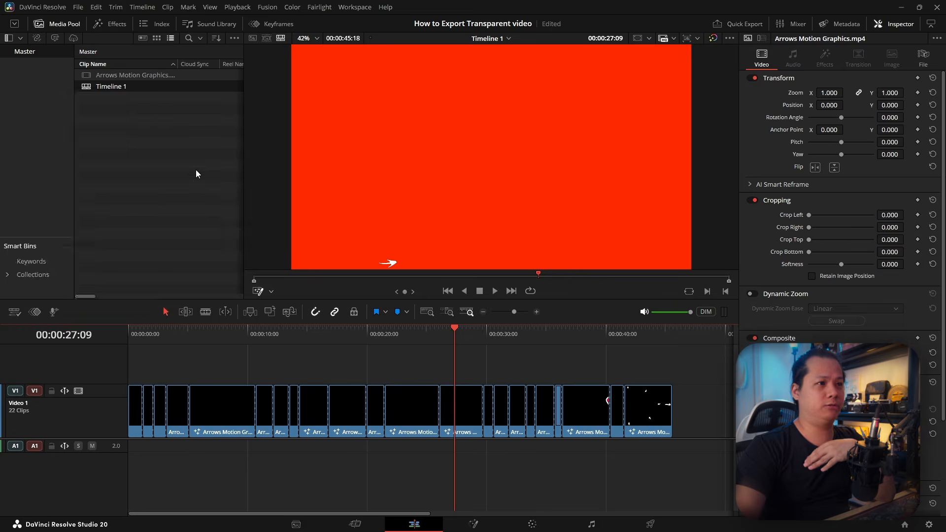
pyautogui.moveTo(456, 339); pyautogui.dragTo(521, 349)
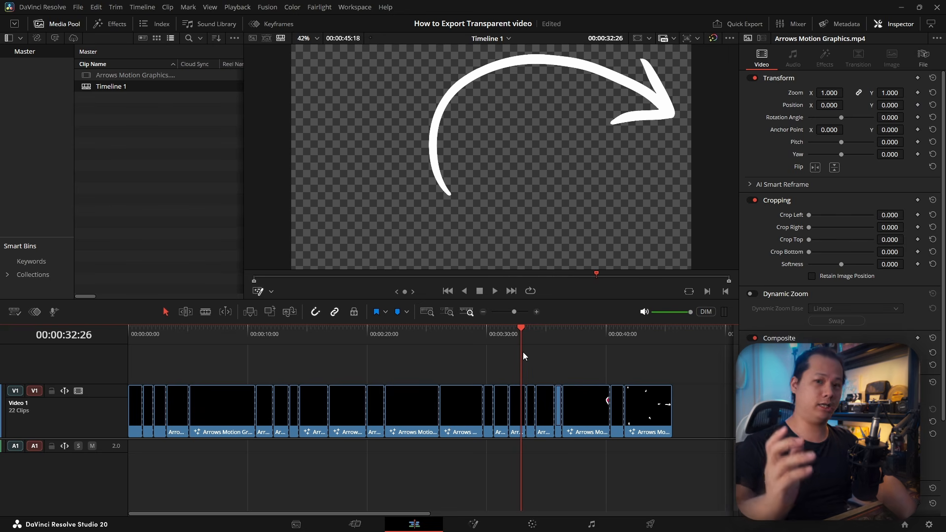
# Go to the Deliver page, load the H.264 Master preset, and set the format to QuickTime with the GoPro CineForm codec
pyautogui.hotkey('shift', '8')
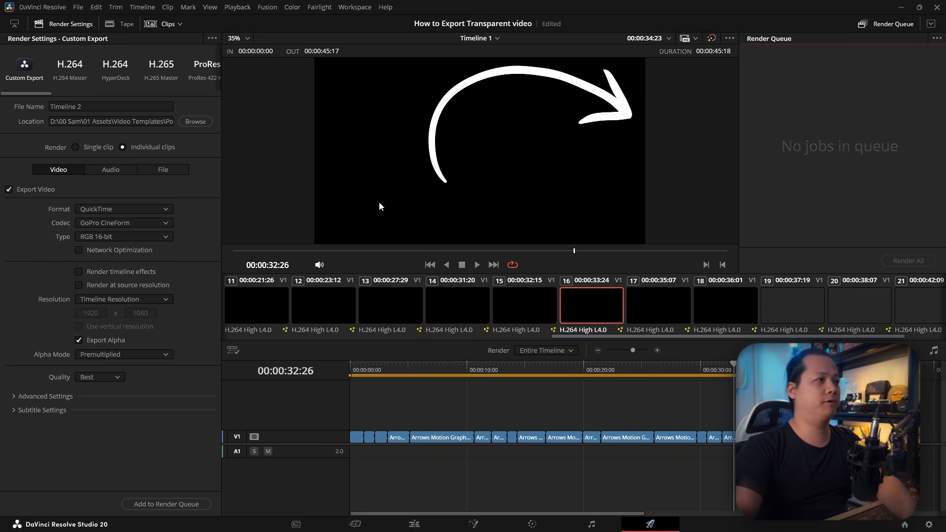
pyautogui.click(195, 122)
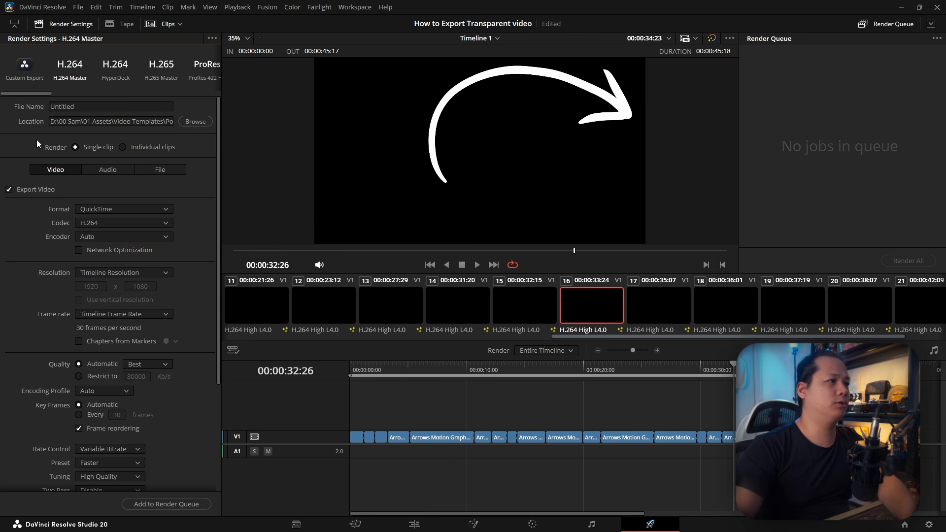
pyautogui.click(126, 210)
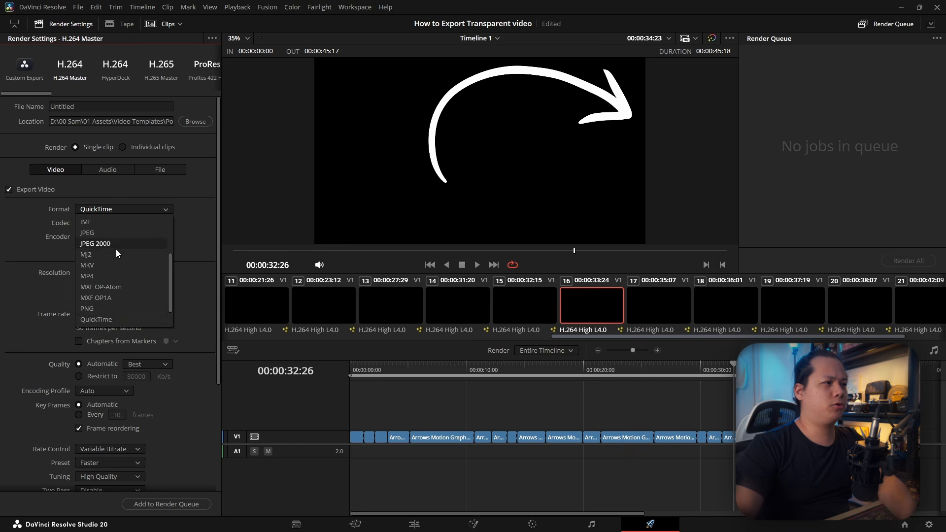
pyautogui.click(116, 319)
pyautogui.click(103, 222)
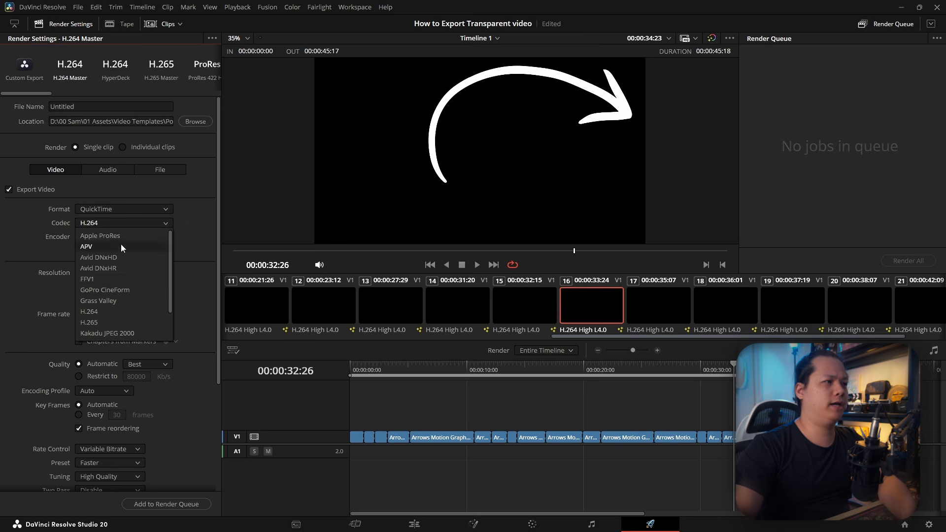
pyautogui.click(137, 290)
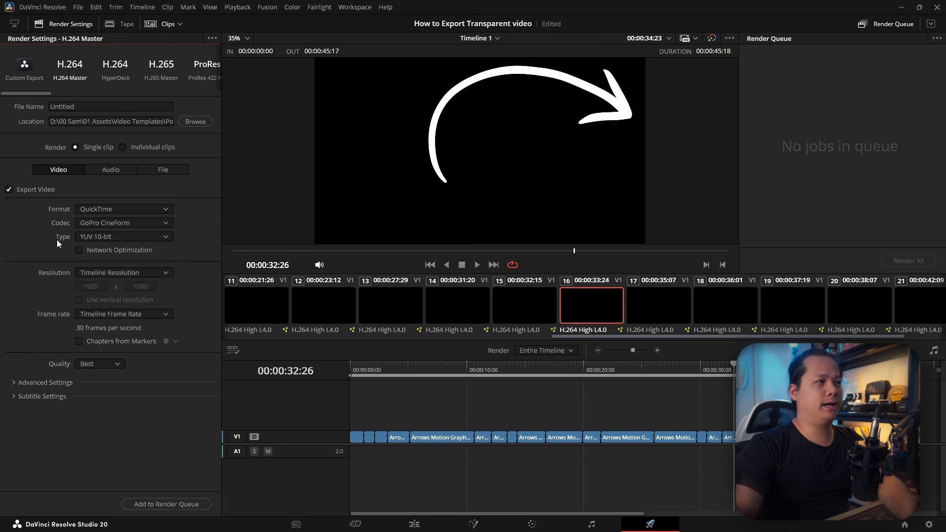
# Set the codec type to RGB 16-bit, enable Export Alpha, and set the render mode to Individual clips
pyautogui.click(109, 238)
pyautogui.click(105, 250)
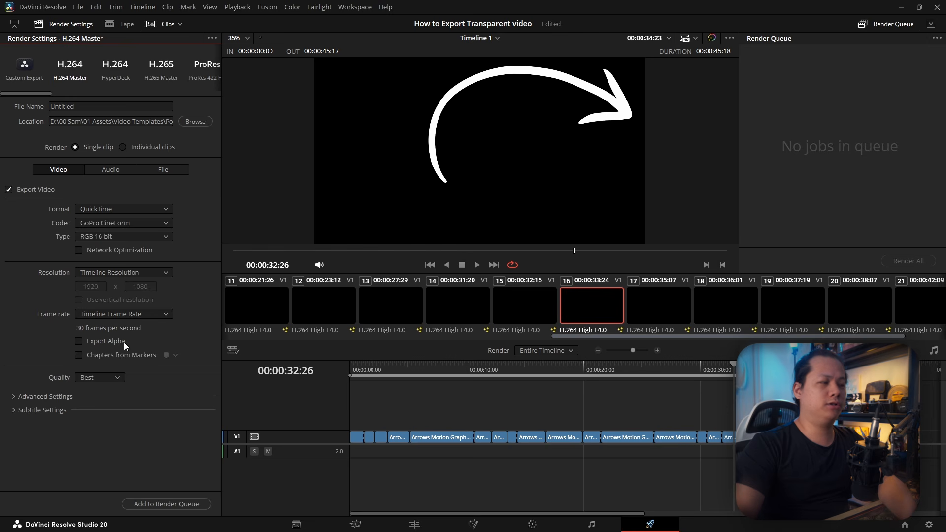
pyautogui.click(79, 341)
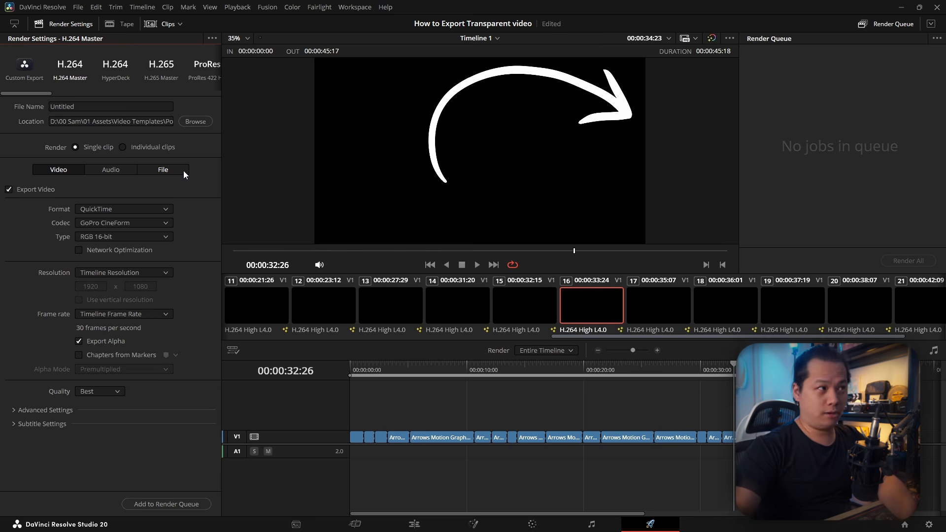
pyautogui.click(123, 147)
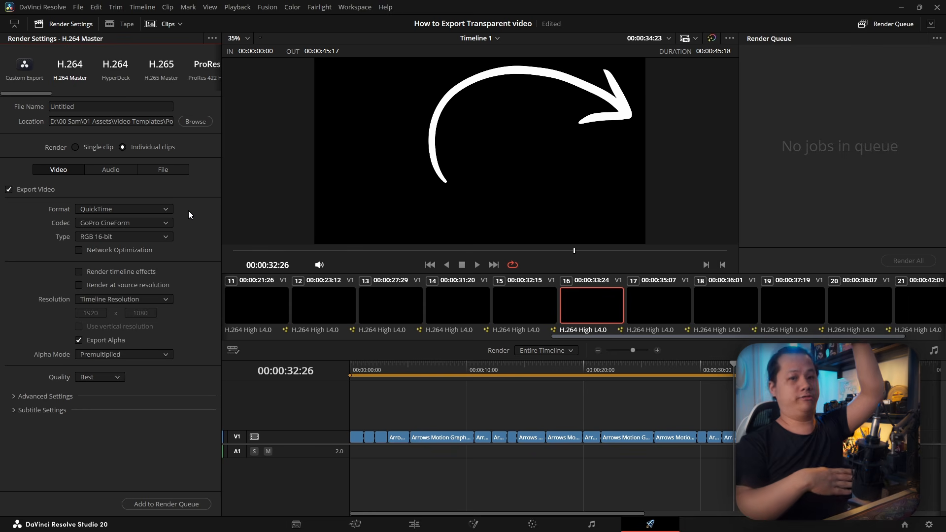
# Set the render file name to arrows
pyautogui.click(111, 107)
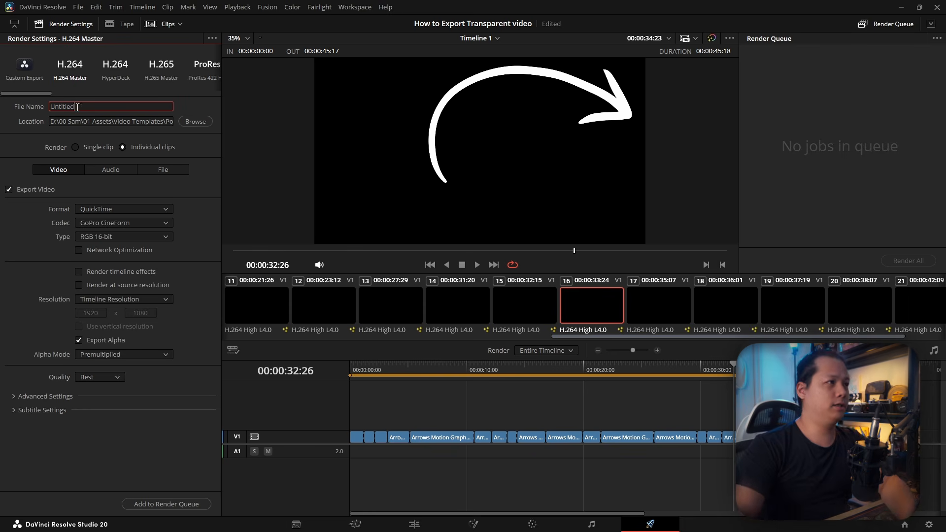
pyautogui.doubleClick(62, 107)
pyautogui.write('arrows')
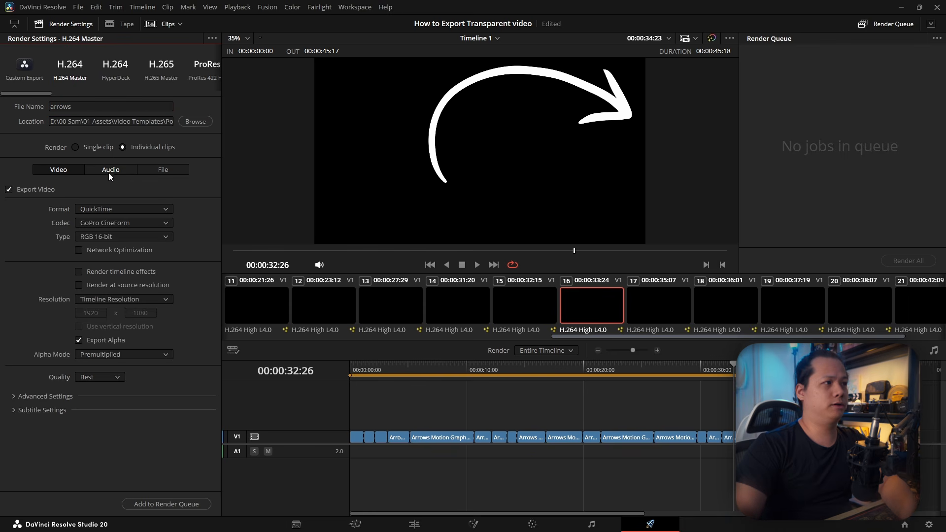
# Check the audio export options, then add the individual-clips job to the render queue and render it
pyautogui.click(111, 171)
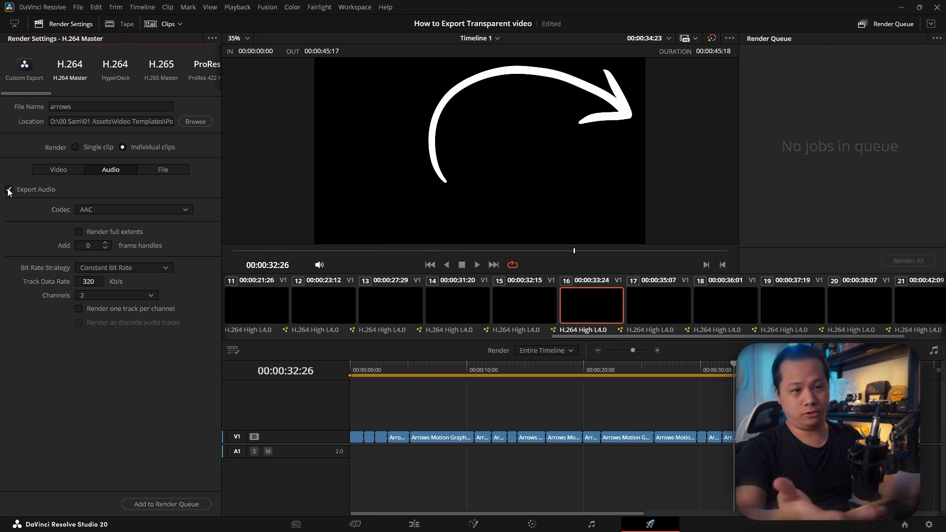
pyautogui.click(58, 170)
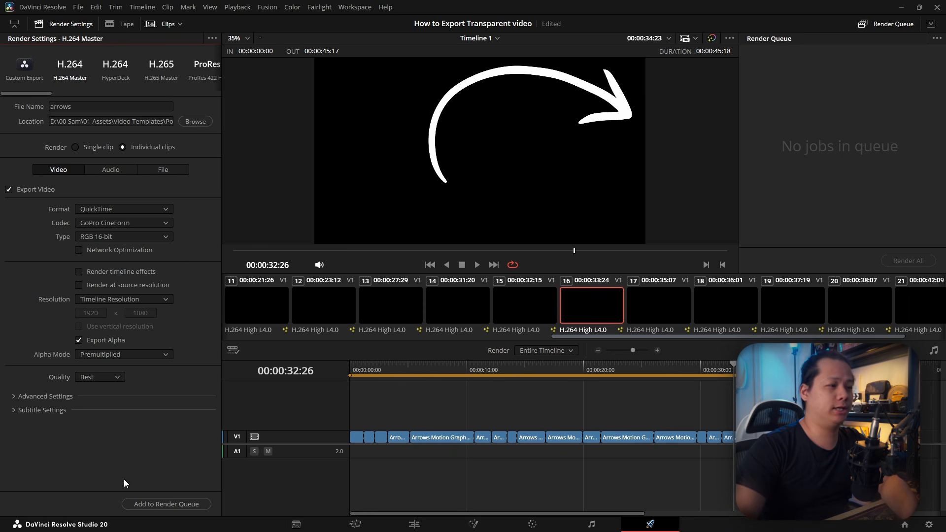
pyautogui.click(163, 505)
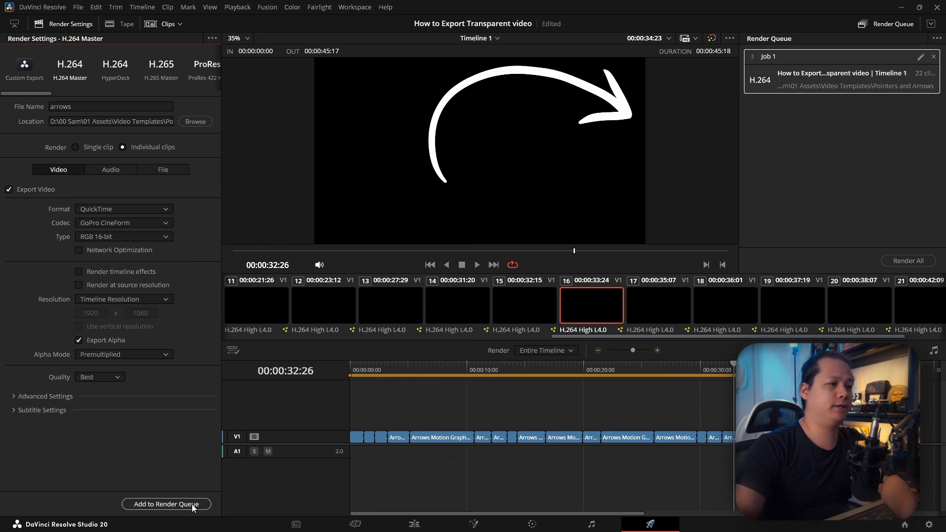
pyautogui.click(909, 261)
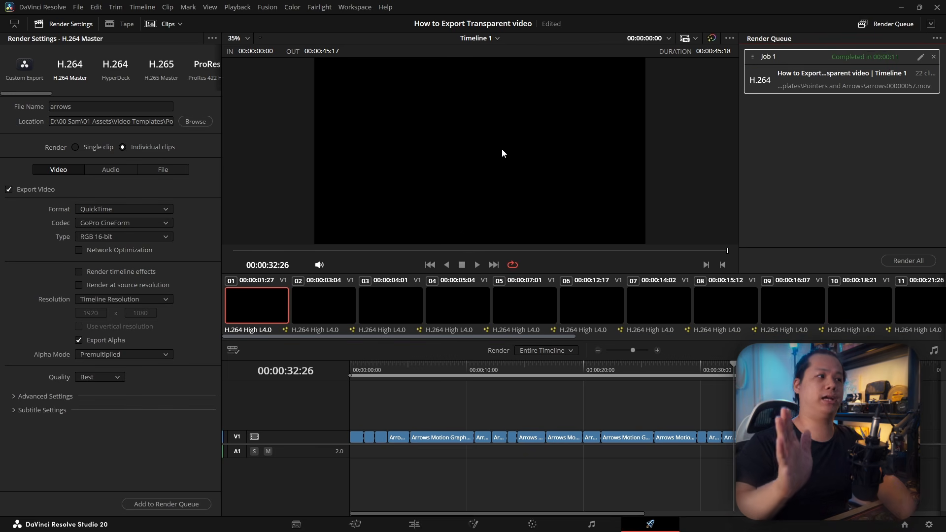
# Return to the Edit page, scrub to 00:00:43:12, and review the exported arrow clips in File Explorer's Pointers and Arrows folder
pyautogui.click(412, 524)
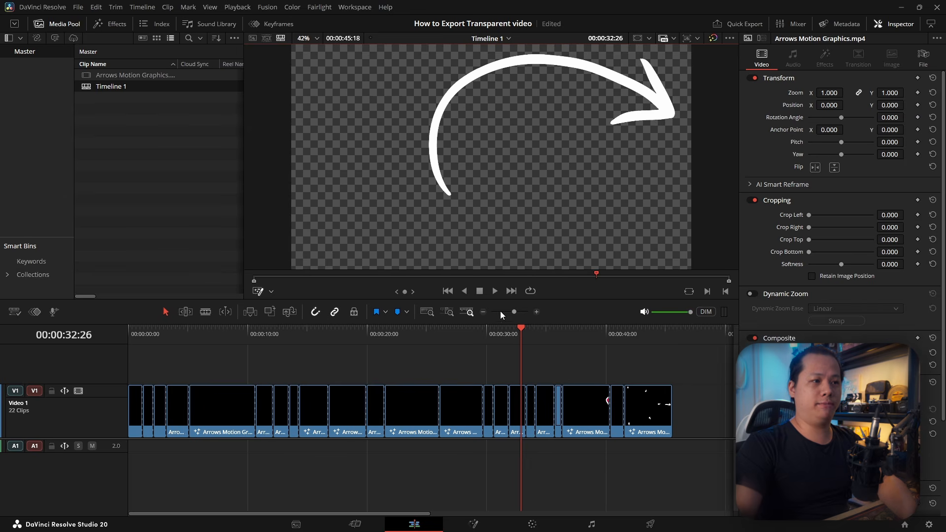
pyautogui.moveTo(419, 339); pyautogui.dragTo(646, 354)
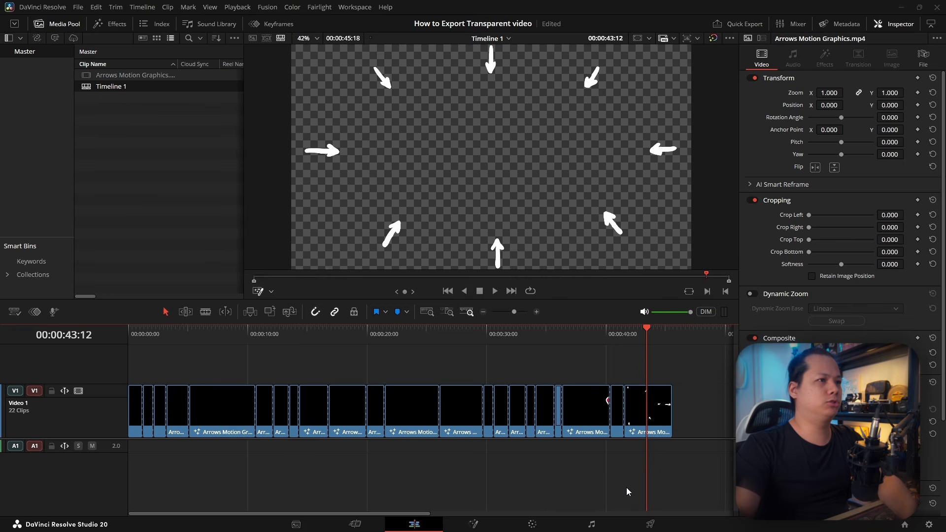
pyautogui.hotkey('alt', 'Tab')
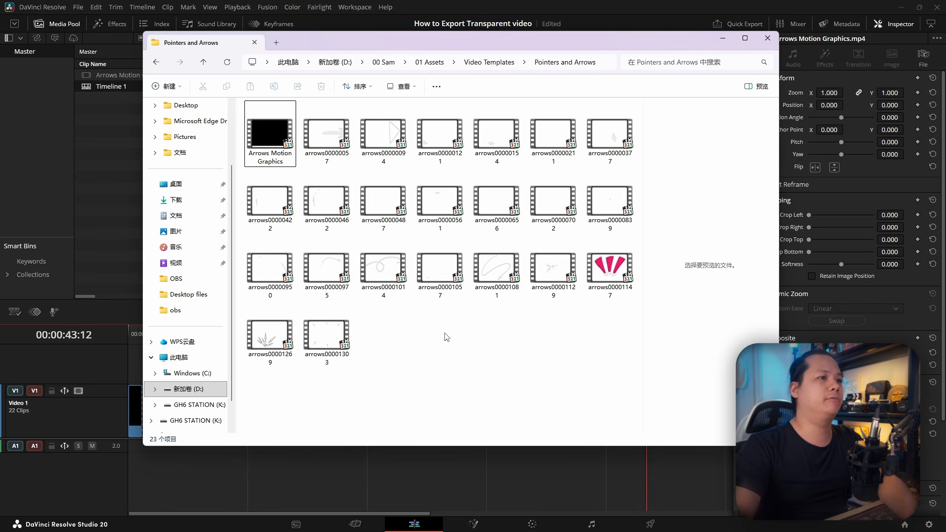
pyautogui.click(326, 134)
pyautogui.keyDown('shift'); pyautogui.click(327, 338); pyautogui.keyUp('shift')
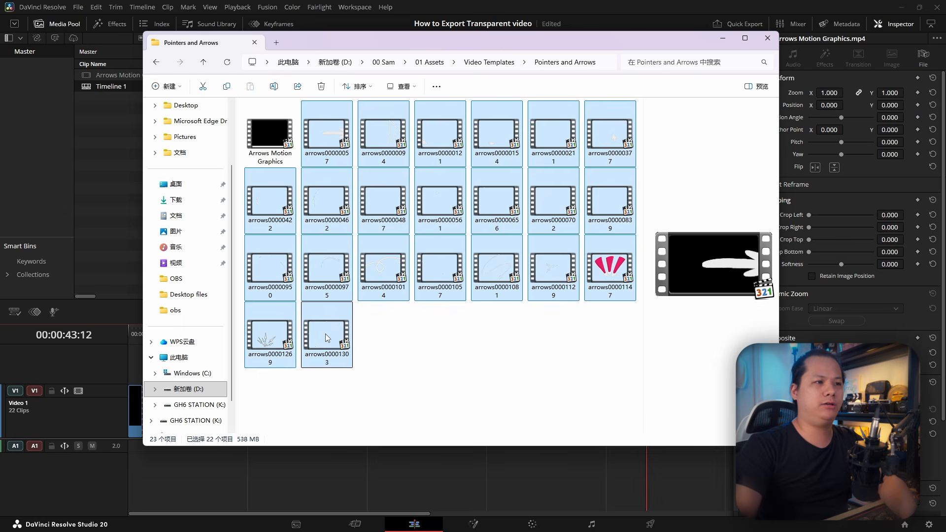
pyautogui.click(455, 346)
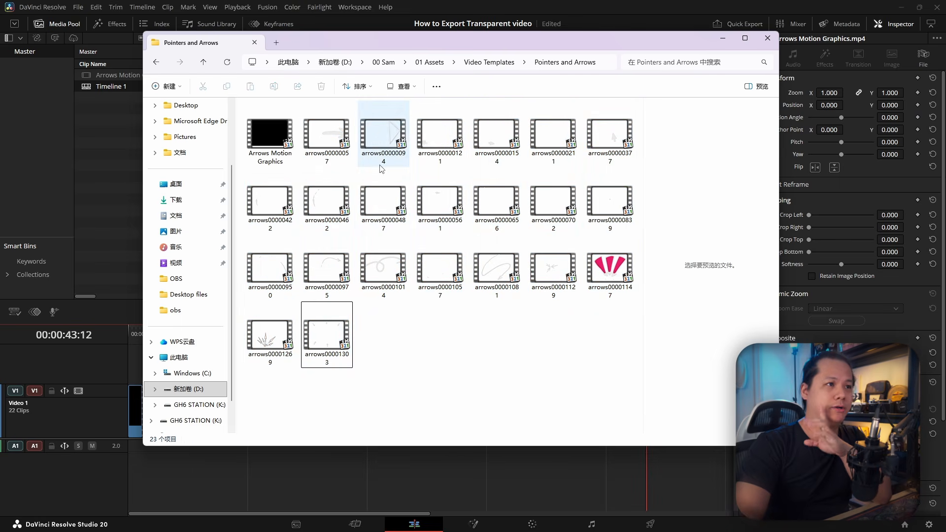
# Return to DaVinci Resolve and create a new bin named arrows under Master in the media pool
pyautogui.click(306, 118)
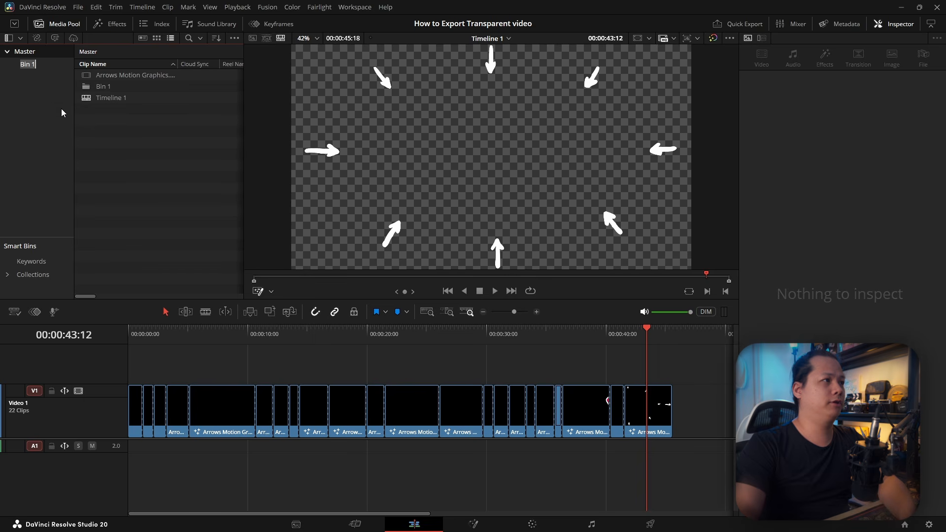
pyautogui.write('arrows')
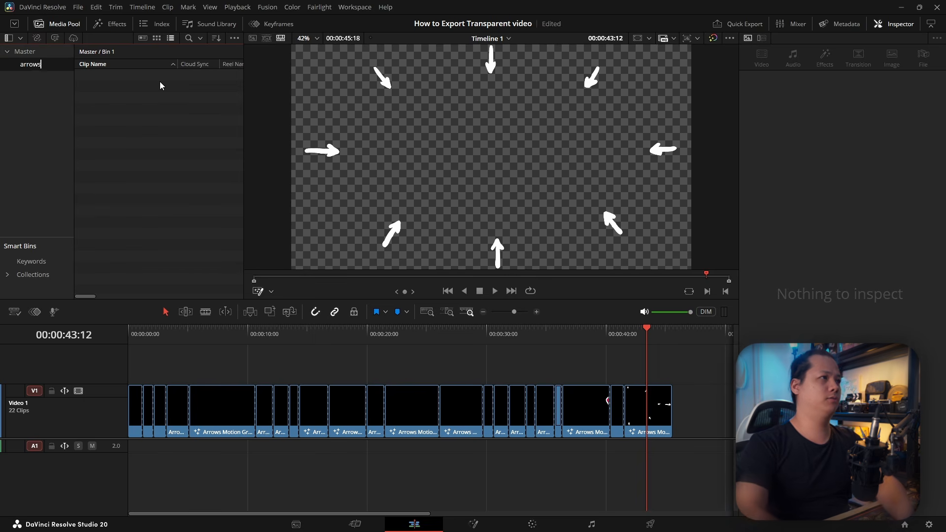
pyautogui.press('Return')
# Import all 22 exported arrow clips from File Explorer's Pointers and Arrows folder into the arrows bin
pyautogui.hotkey('alt', 'Tab')
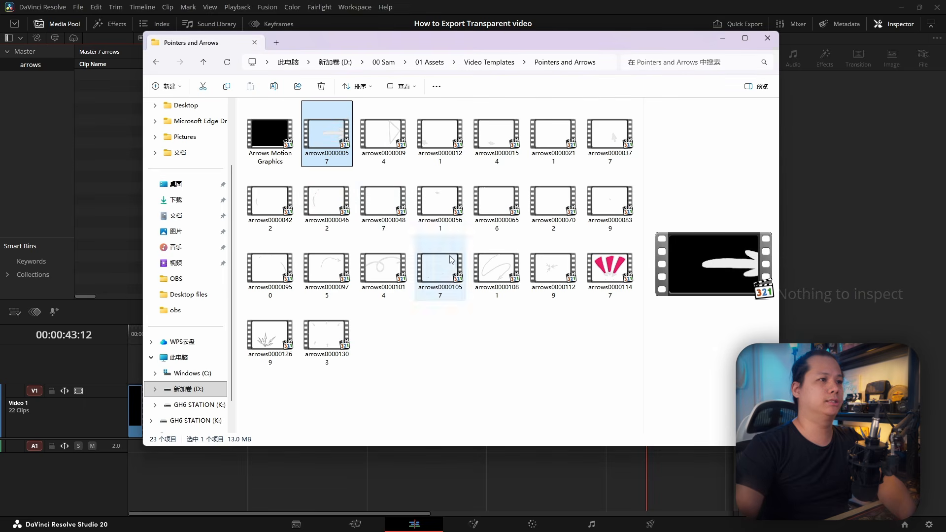
pyautogui.click(355, 159)
pyautogui.click(338, 143)
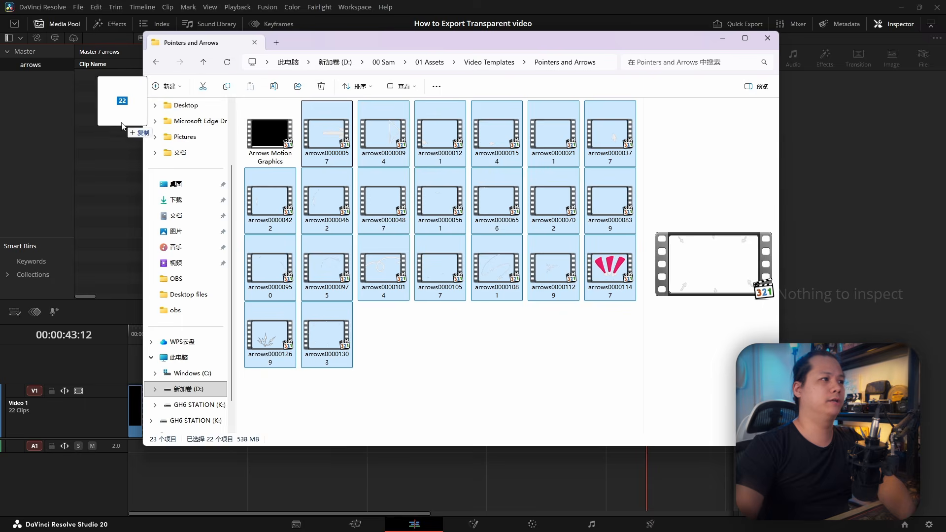
pyautogui.moveTo(123, 126); pyautogui.dragTo(122, 249)
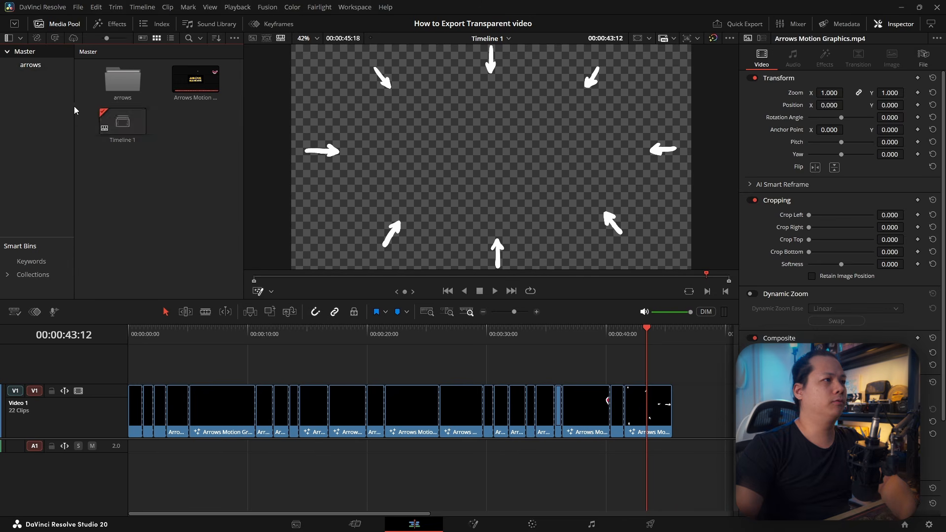
# Create a new empty timeline named Timeline 2 in the Master bin
pyautogui.click(140, 194)
pyautogui.rightClick(141, 195)
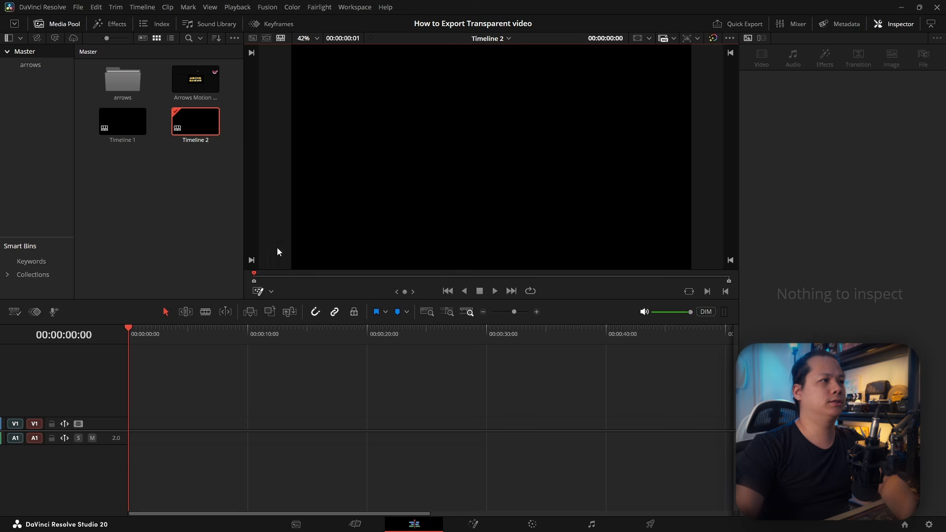
pyautogui.click(196, 124)
# Bring the image Timeline 2_00_00_00_21 from File Explorer's for Thumbnail folder onto track V2 at the start of Timeline 2
pyautogui.hotkey('alt', 'Tab')
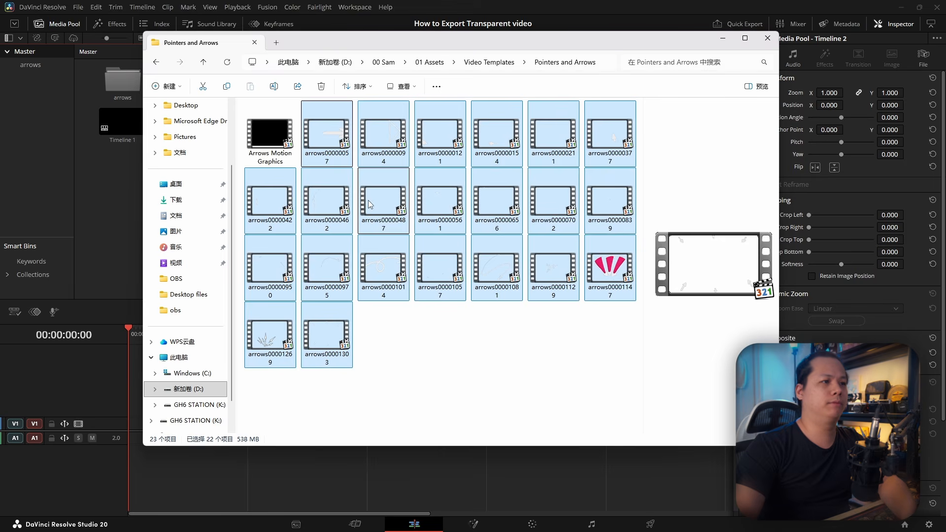
pyautogui.click(157, 61)
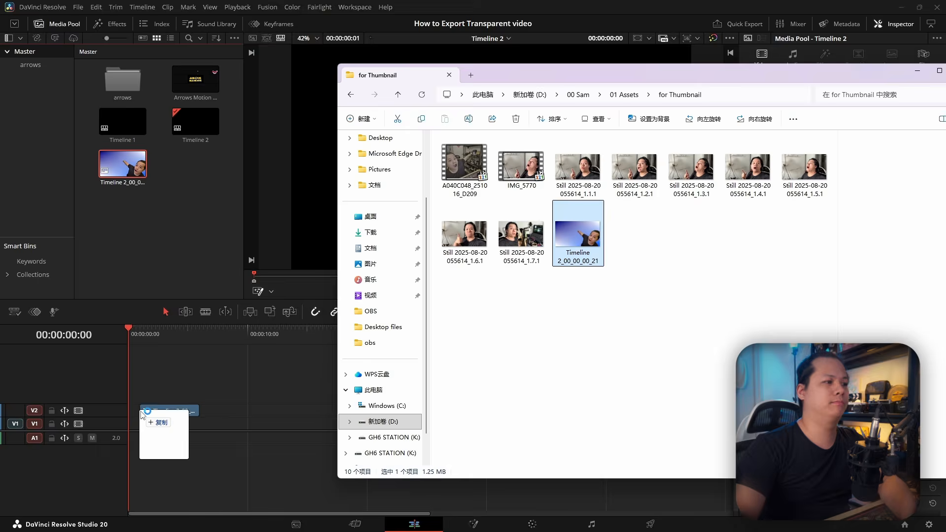
pyautogui.moveTo(169, 422); pyautogui.dragTo(147, 411)
# Place three arrow clips from the arrows bin above the image on the timeline and scrub to check their transparency
pyautogui.doubleClick(119, 78)
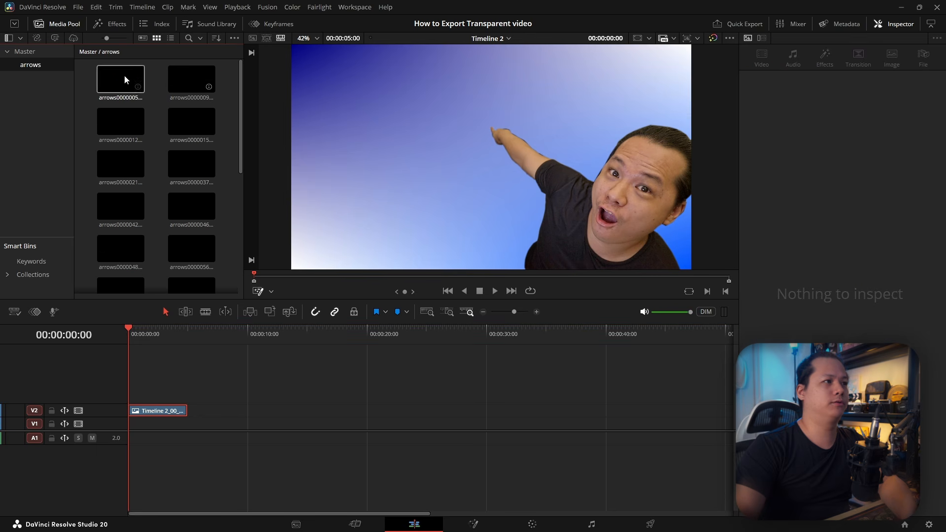
pyautogui.moveTo(124, 75); pyautogui.dragTo(129, 367)
pyautogui.moveTo(119, 116); pyautogui.dragTo(168, 397)
pyautogui.moveTo(198, 333)
pyautogui.mouseDown()
pyautogui.moveTo(220, 332)
pyautogui.moveTo(212, 332)
pyautogui.mouseUp()
pyautogui.moveTo(191, 78); pyautogui.dragTo(180, 384)
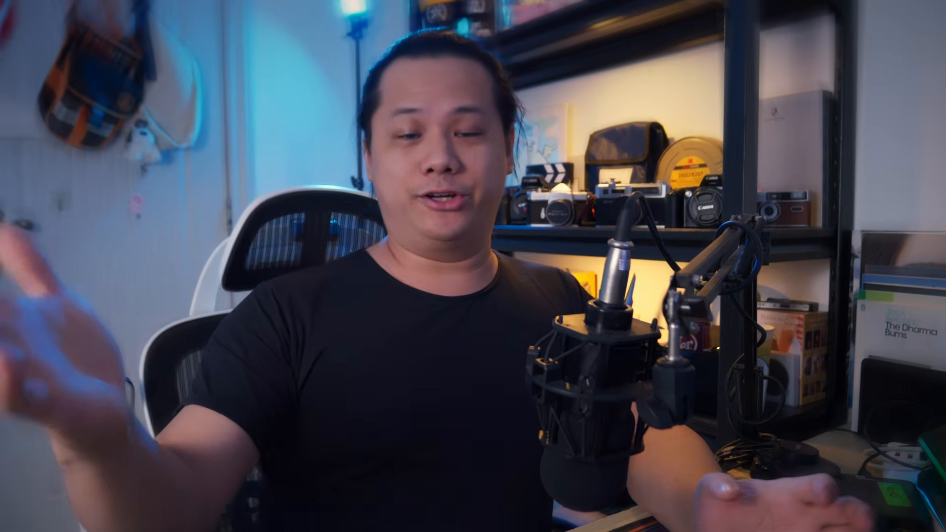